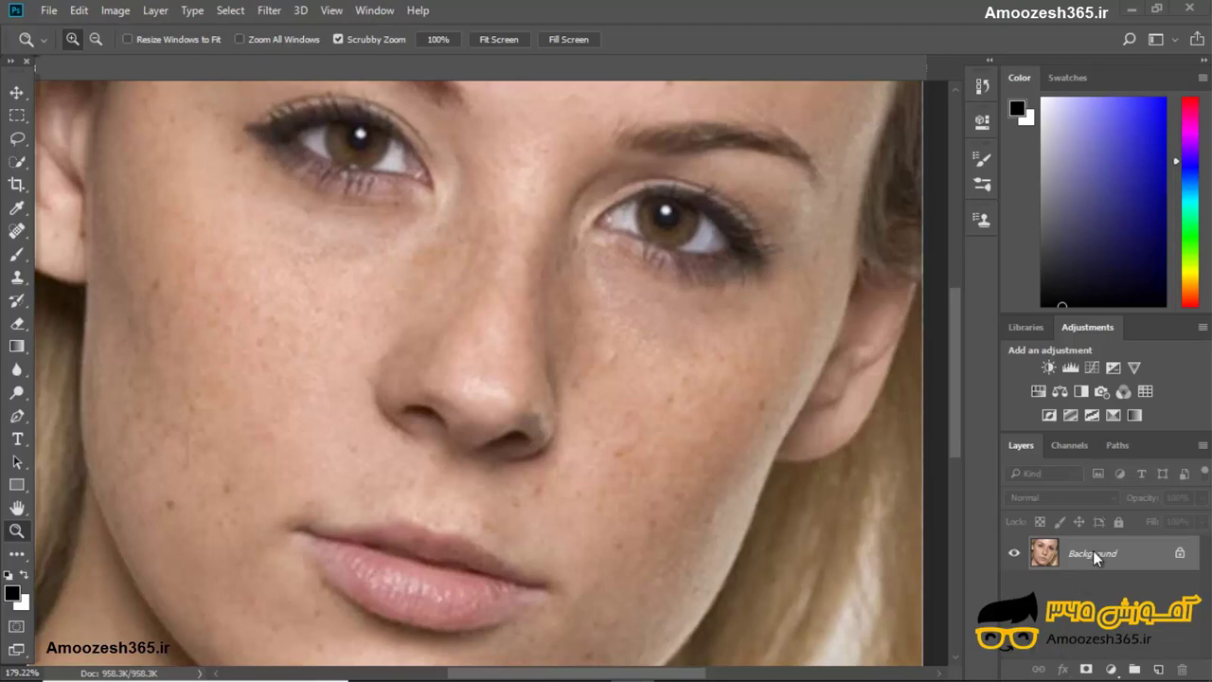
Duplicate the Background layer into Layer 1 with Ctrl+J and open its blend mode list.
drag(1094, 556, 1094, 552)
key(ctrl+j)
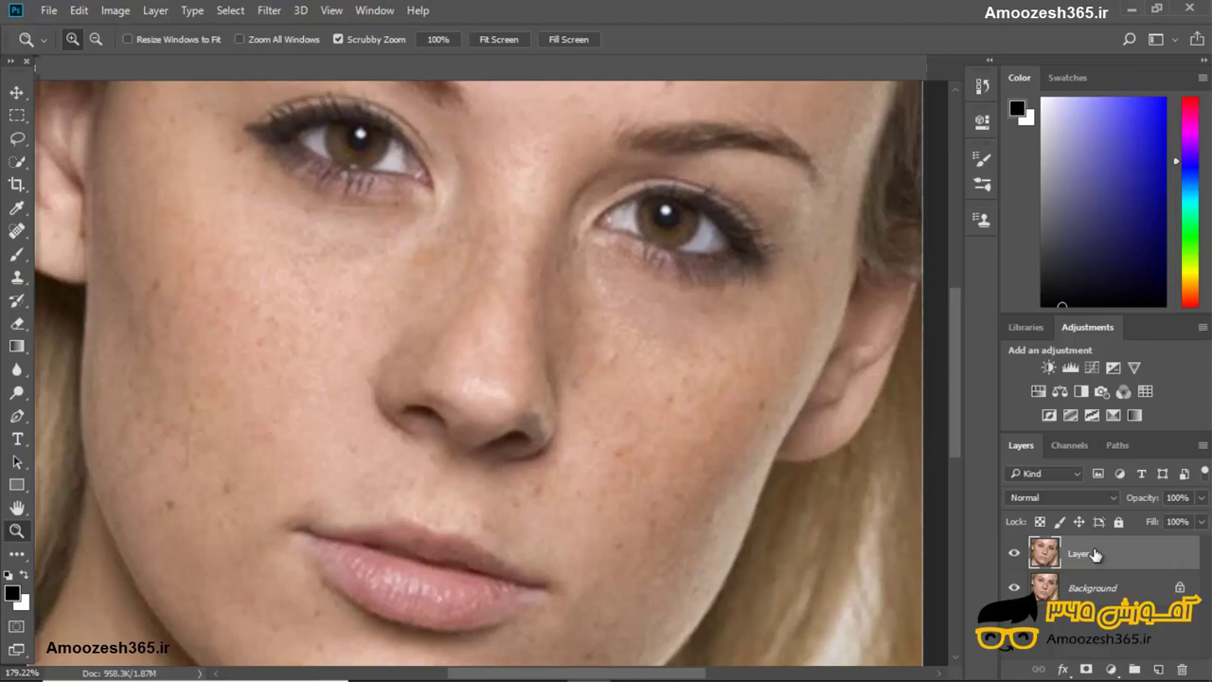
click(1112, 498)
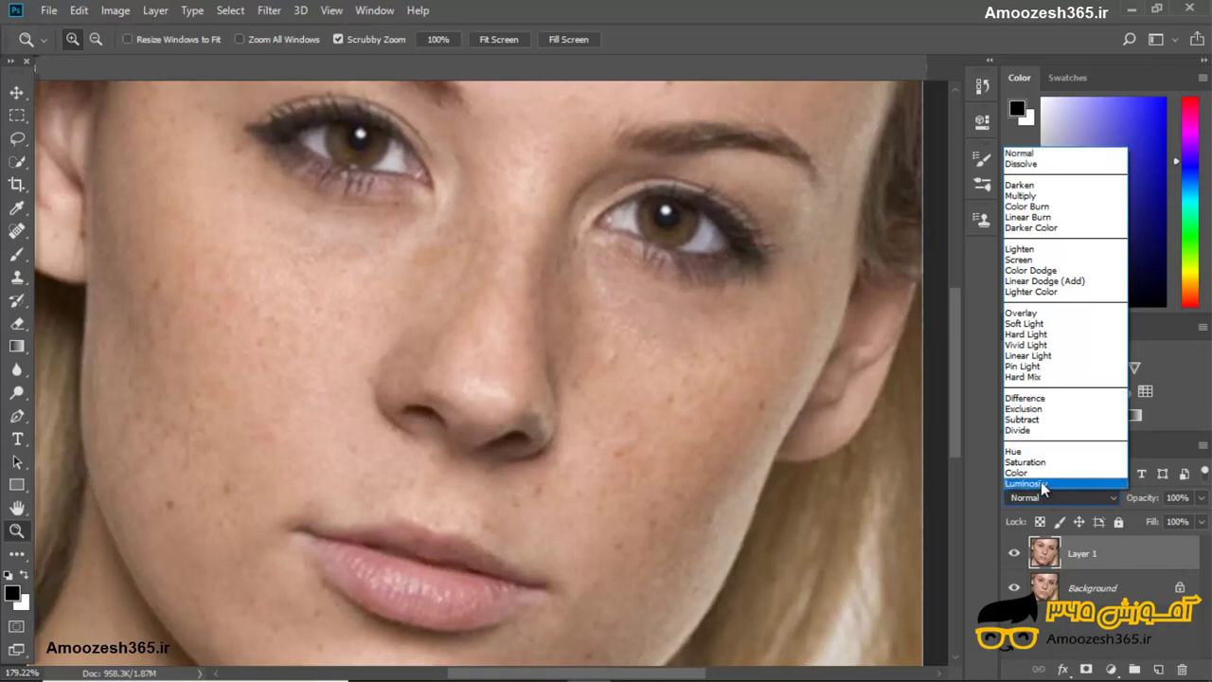
Set Layer 1's blend mode to Screen to brighten the whole portrait.
click(1013, 260)
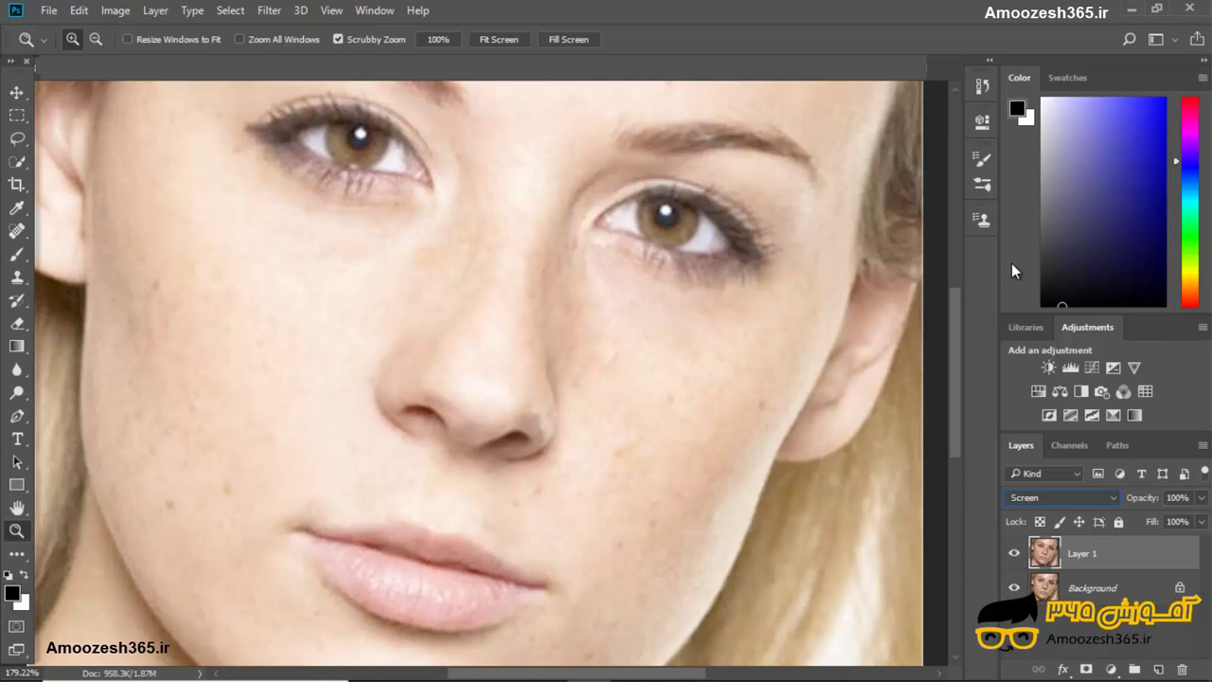
key(alt)
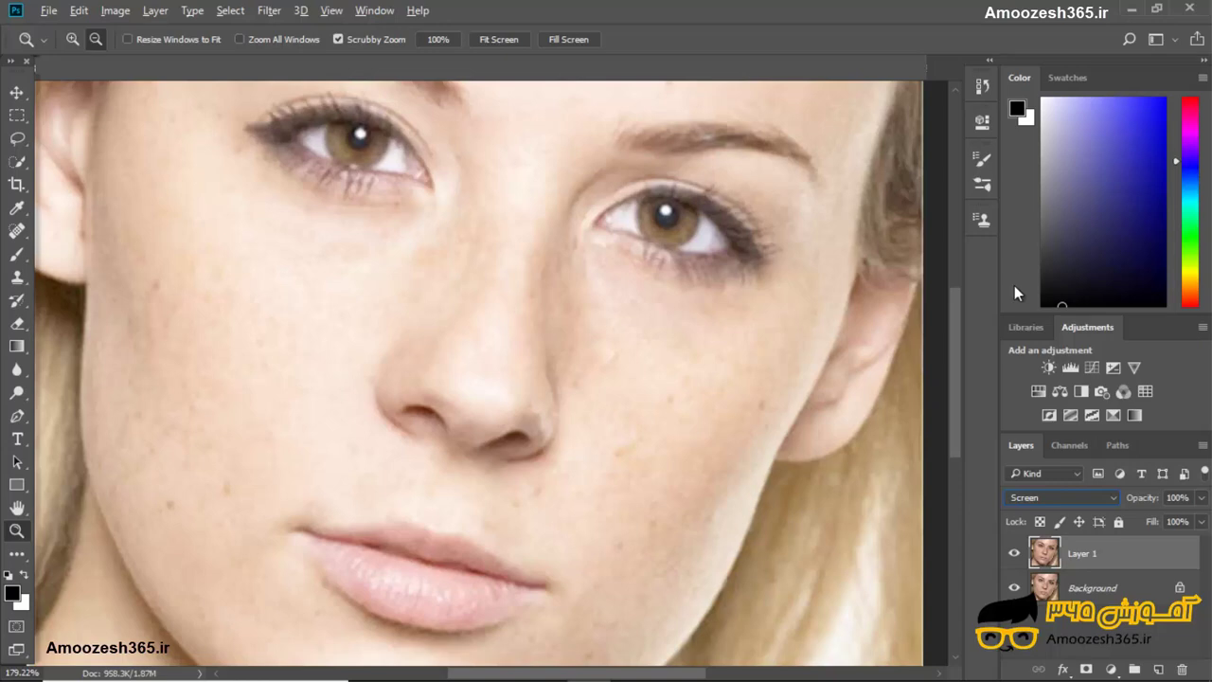
Add a black layer mask to Layer 1, toggle it to compare, and make white the foreground.
alt+click(1086, 670)
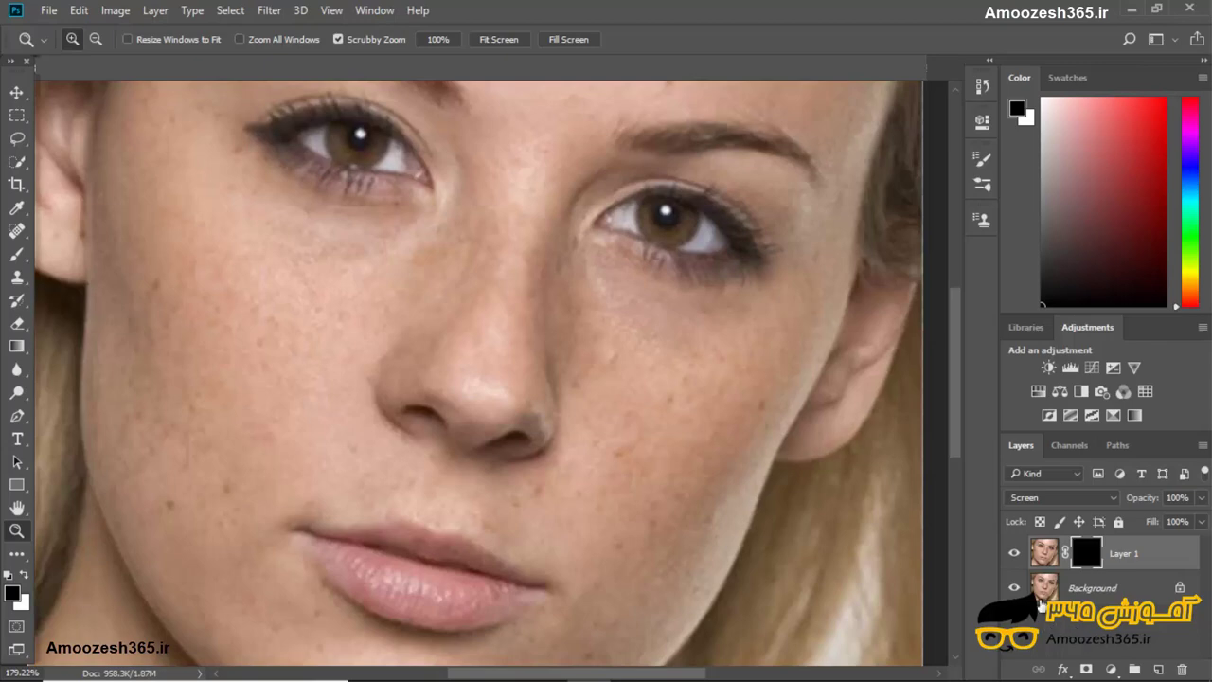
click(1013, 554)
click(1013, 554)
click(24, 575)
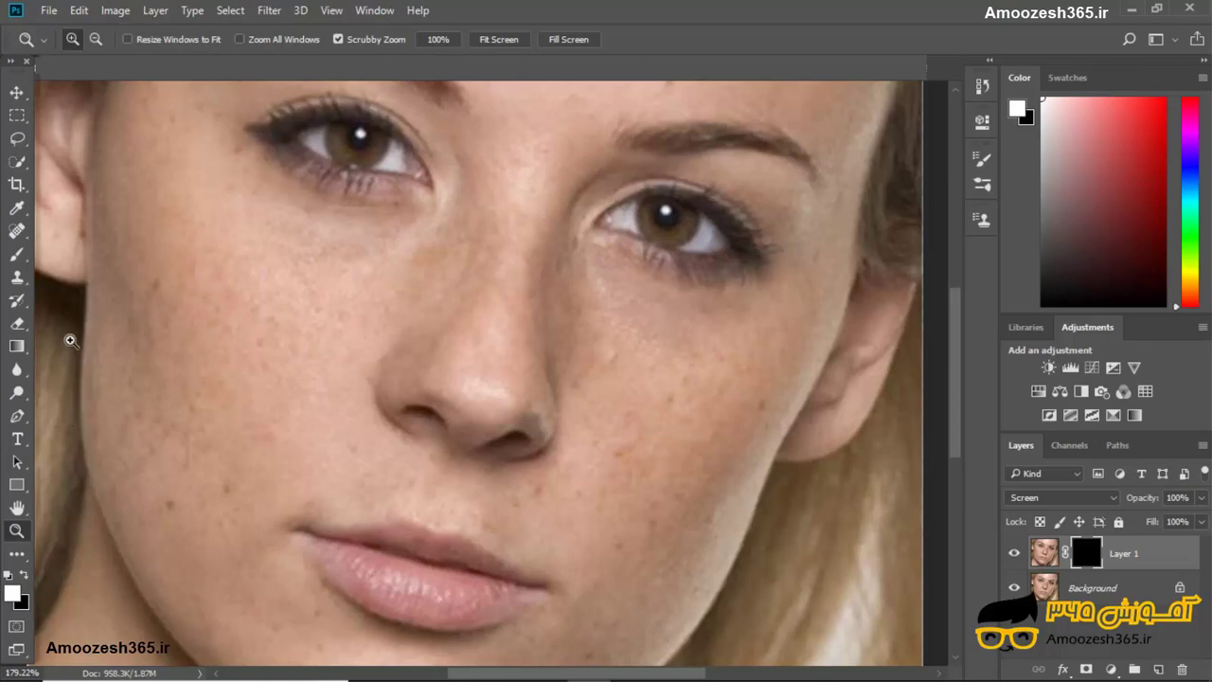
Set up the Brush tool with size 23 and 24% hardness.
click(18, 255)
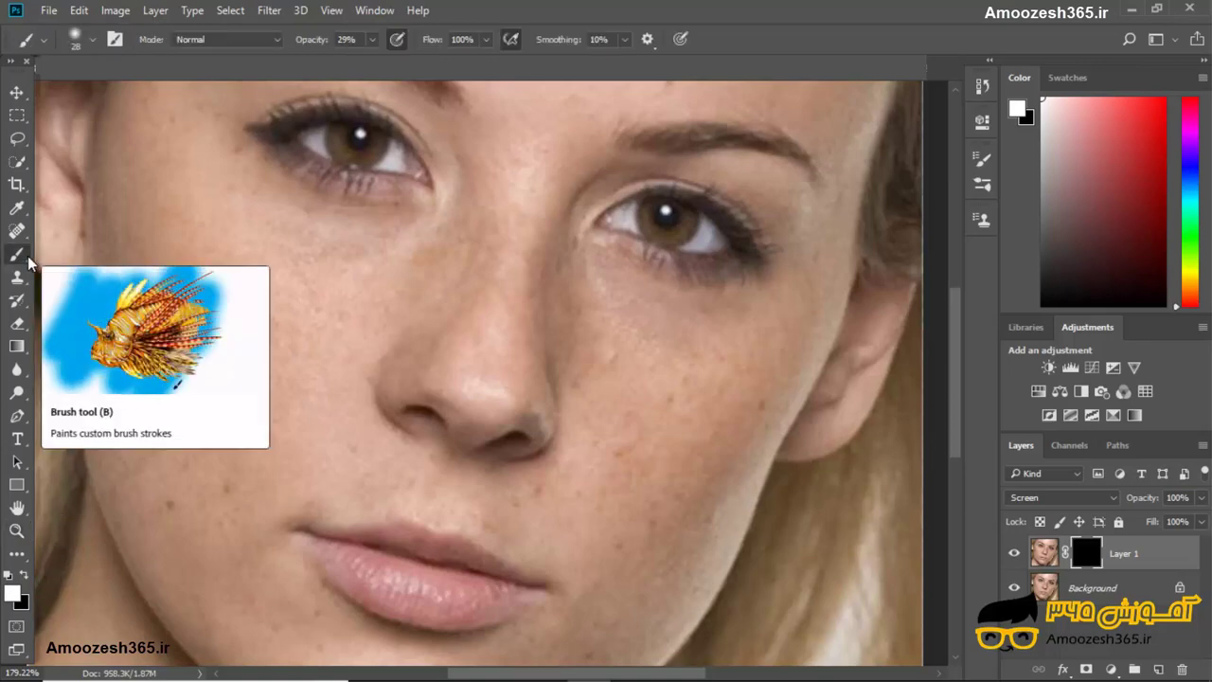
click(92, 40)
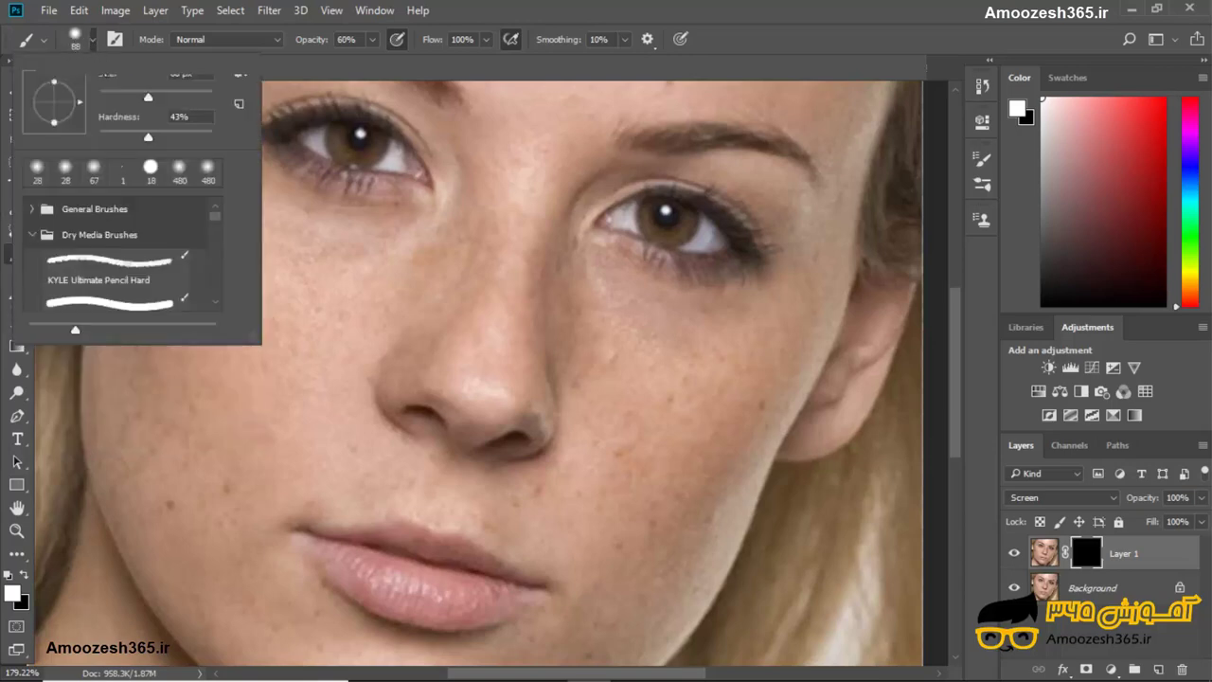
drag(148, 96, 112, 98)
drag(148, 140, 109, 142)
key(Return)
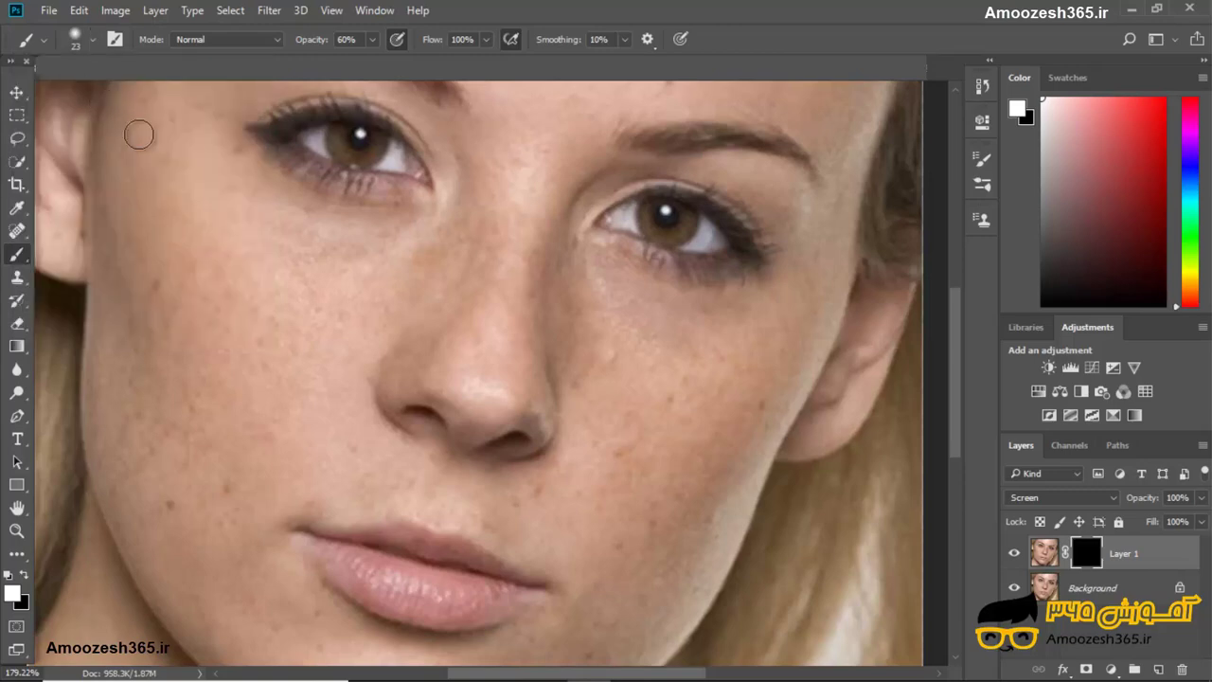
At about 70% brush opacity, paint white on the mask under both eyes.
drag(376, 43, 387, 74)
mouse_move(414, 193)
mouse_down()
mouse_move(330, 180)
mouse_move(261, 150)
mouse_move(297, 155)
mouse_up()
mouse_move(401, 193)
mouse_down()
mouse_move(319, 186)
mouse_move(256, 157)
mouse_move(377, 183)
mouse_move(407, 172)
mouse_move(305, 134)
mouse_move(368, 142)
mouse_move(433, 185)
mouse_move(426, 151)
mouse_move(374, 109)
mouse_move(301, 99)
mouse_move(247, 136)
mouse_up()
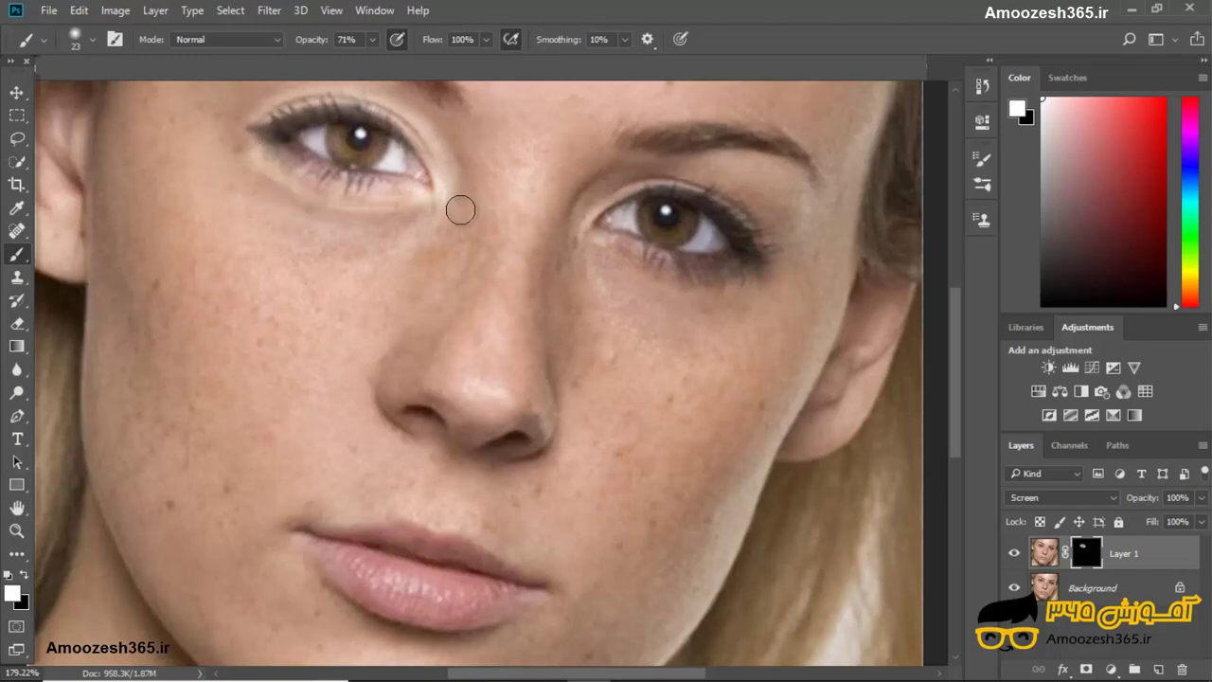
drag(601, 242, 763, 266)
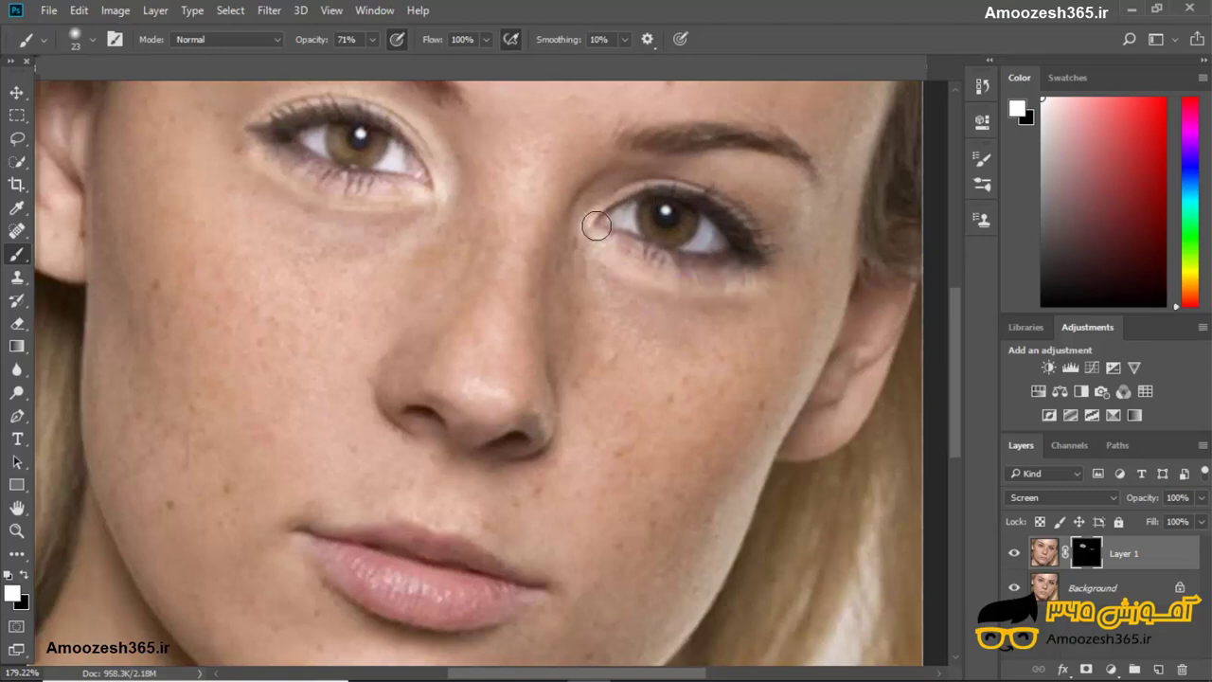
mouse_move(598, 227)
mouse_down()
mouse_move(655, 219)
mouse_move(758, 250)
mouse_move(709, 198)
mouse_move(658, 188)
mouse_move(624, 197)
mouse_move(596, 220)
mouse_move(600, 234)
mouse_up()
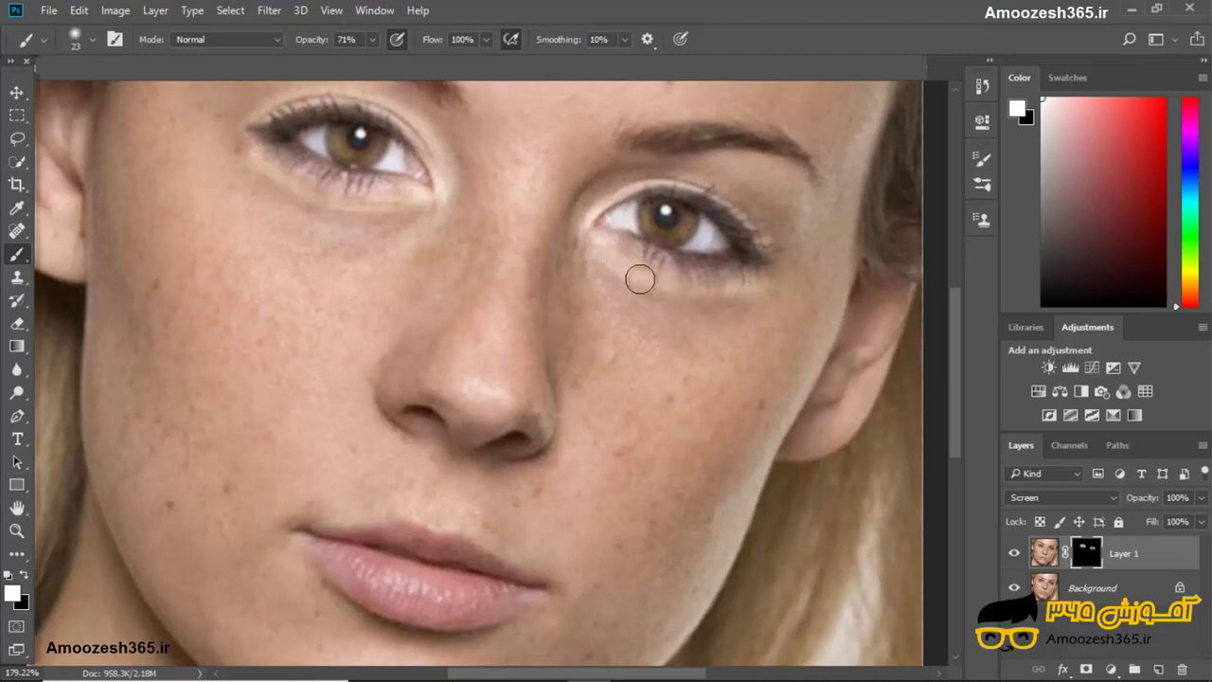
Lower Layer 1's opacity to 42% and toggle its visibility to compare with the original.
click(1201, 498)
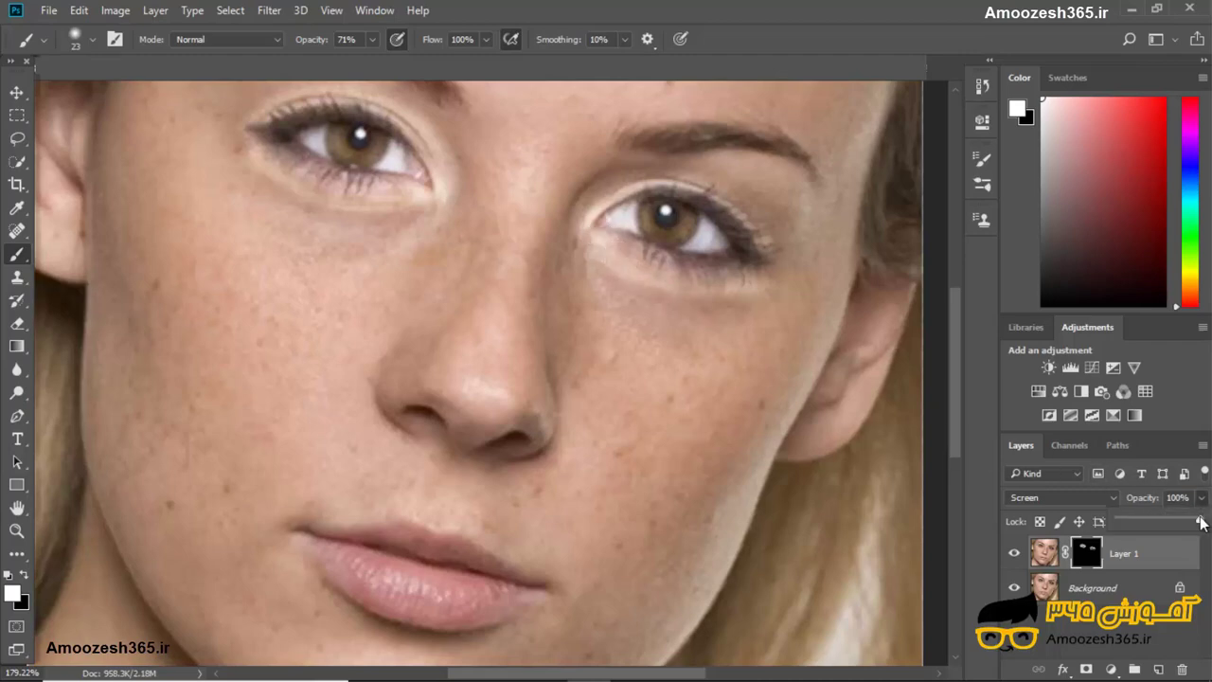
drag(1199, 518, 1167, 520)
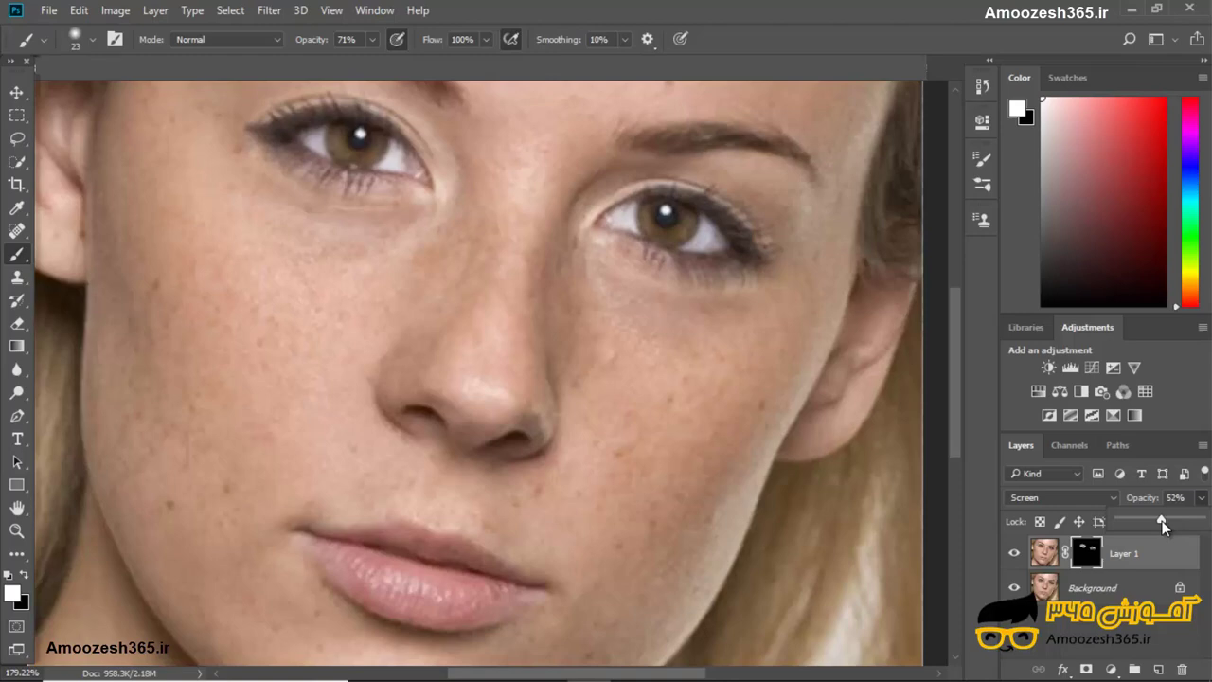
drag(1163, 526, 1158, 521)
click(1013, 554)
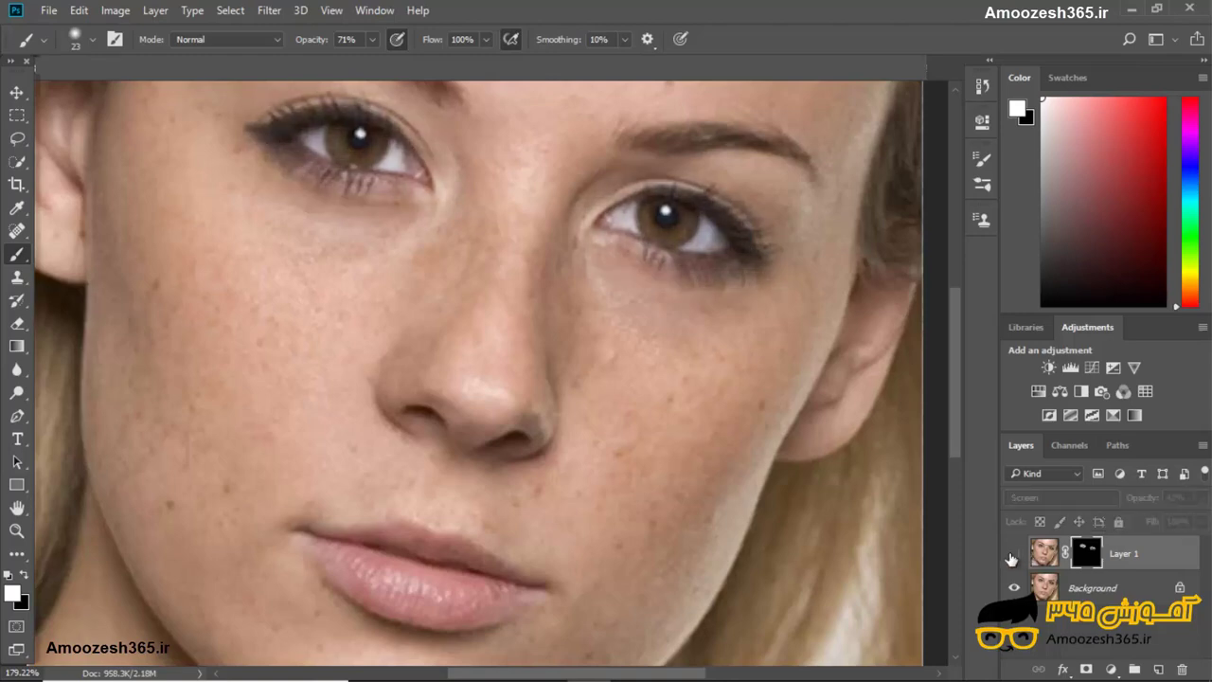
click(1013, 554)
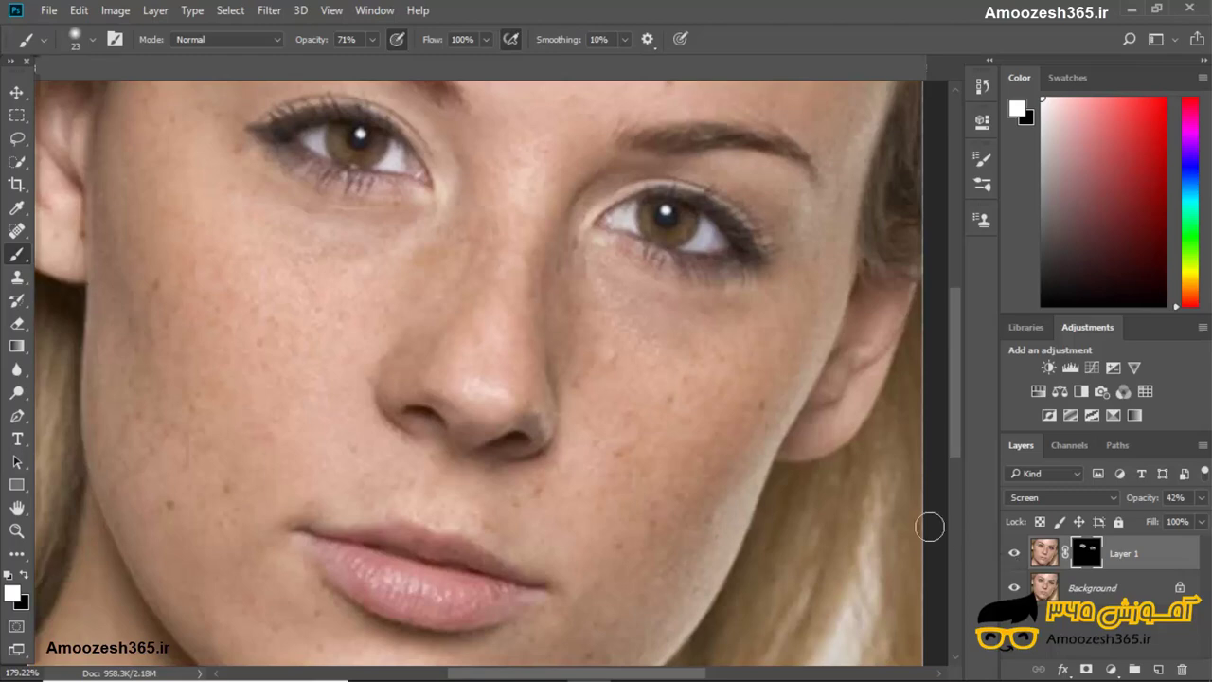
Paint white mask strokes on the nose bridge and lower lip, then toggle Layer 1 to compare.
drag(494, 383, 517, 227)
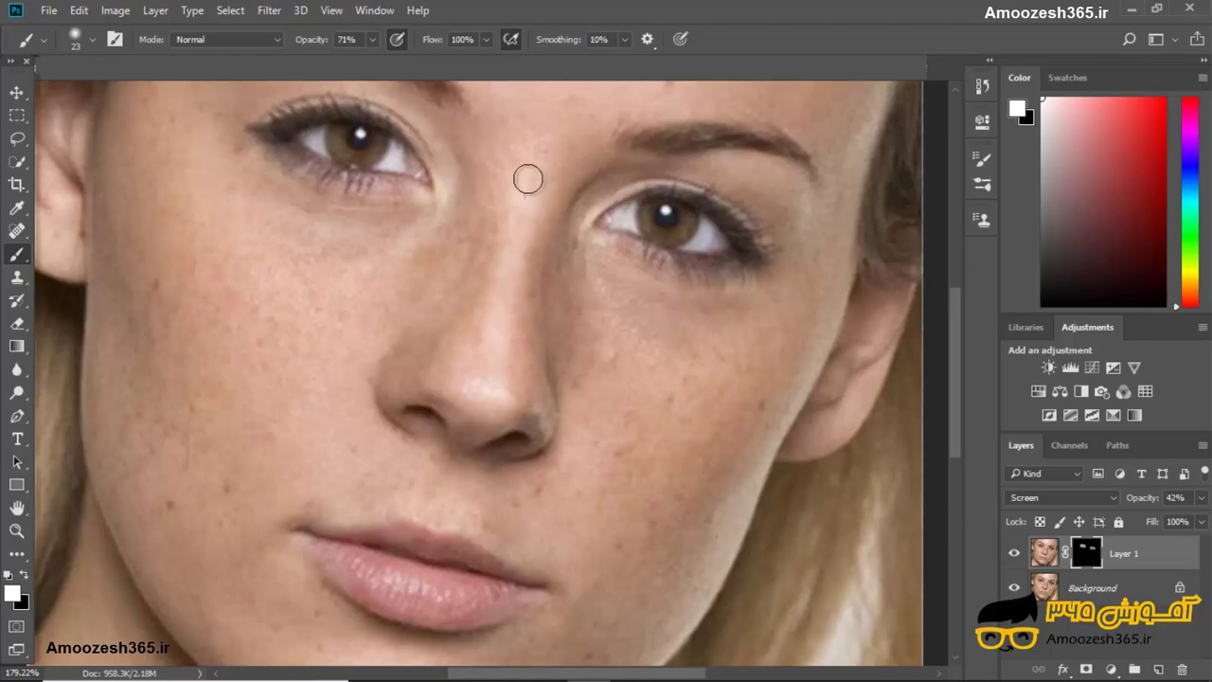
drag(517, 227, 542, 135)
drag(445, 382, 552, 105)
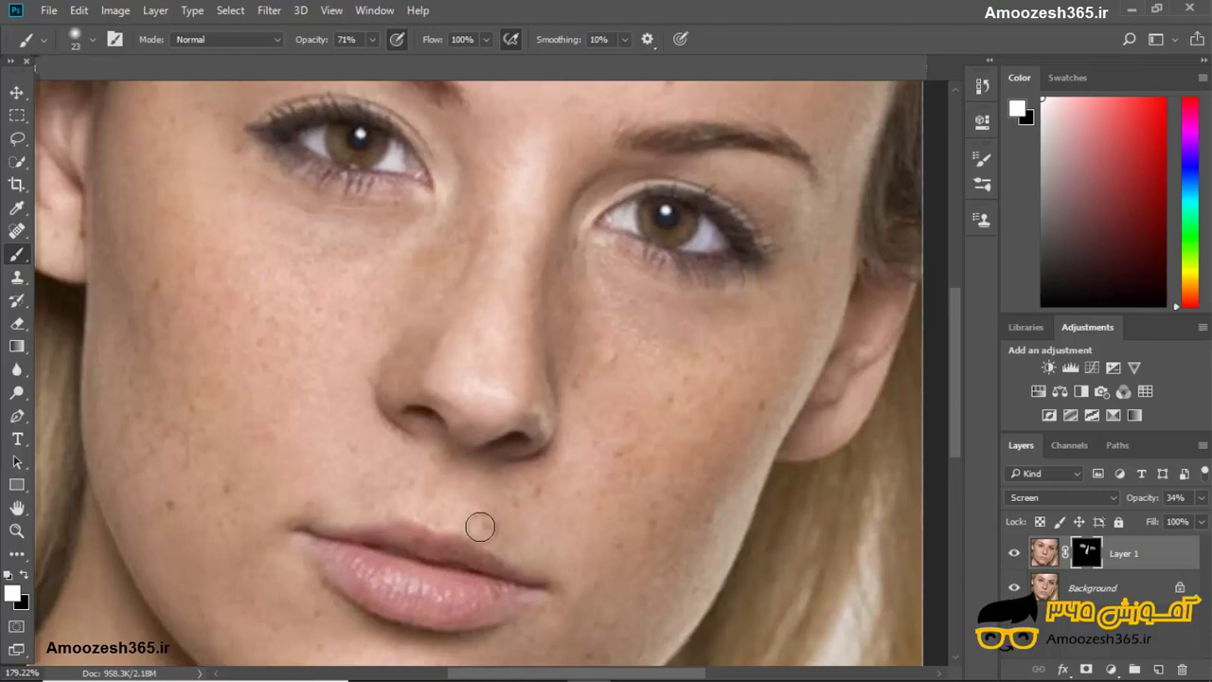
mouse_move(457, 593)
mouse_down()
mouse_move(351, 559)
mouse_move(496, 593)
mouse_up()
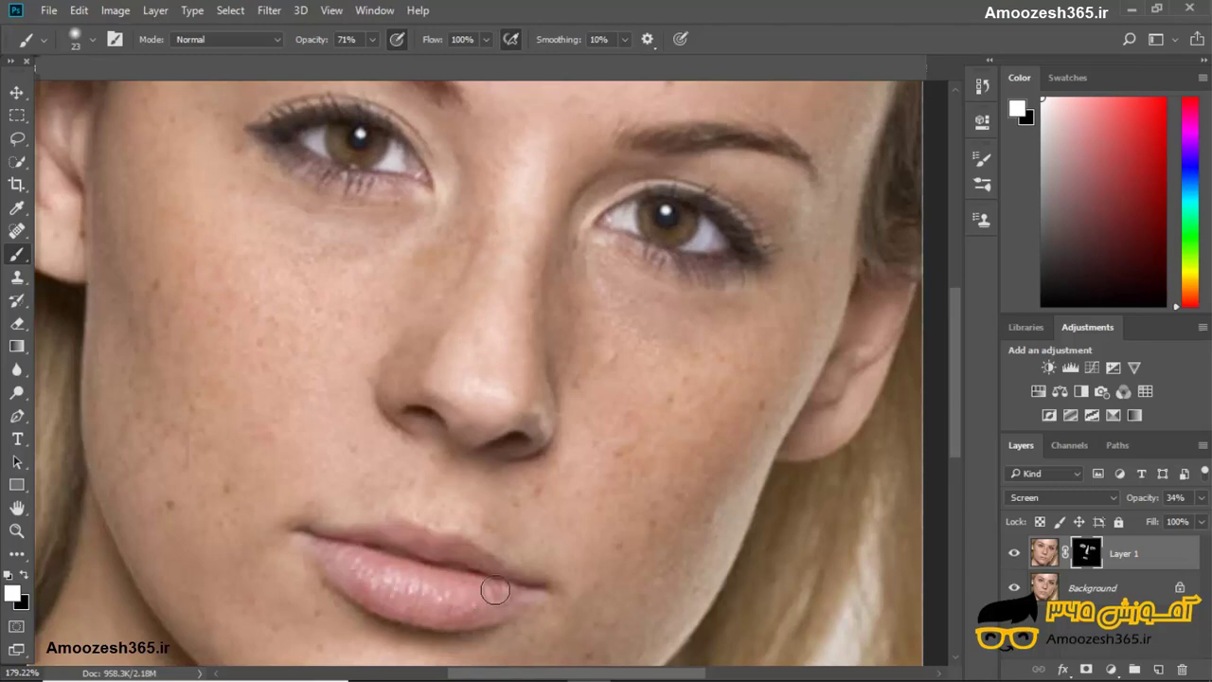
click(1014, 554)
click(1013, 554)
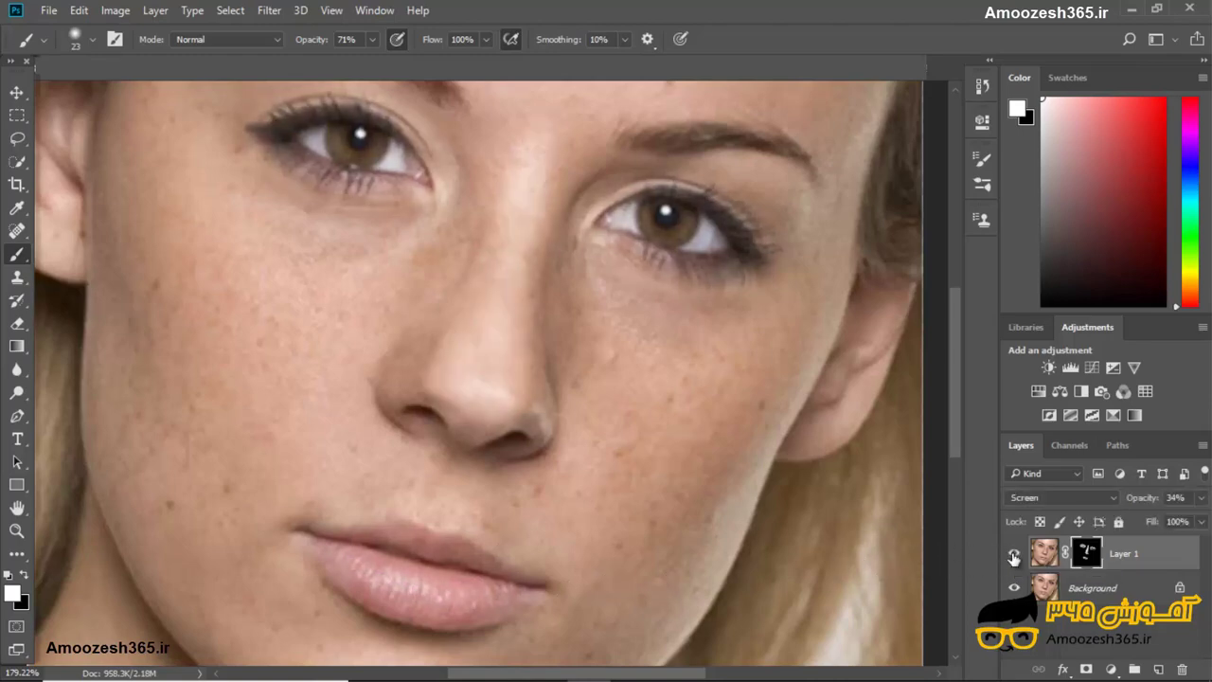